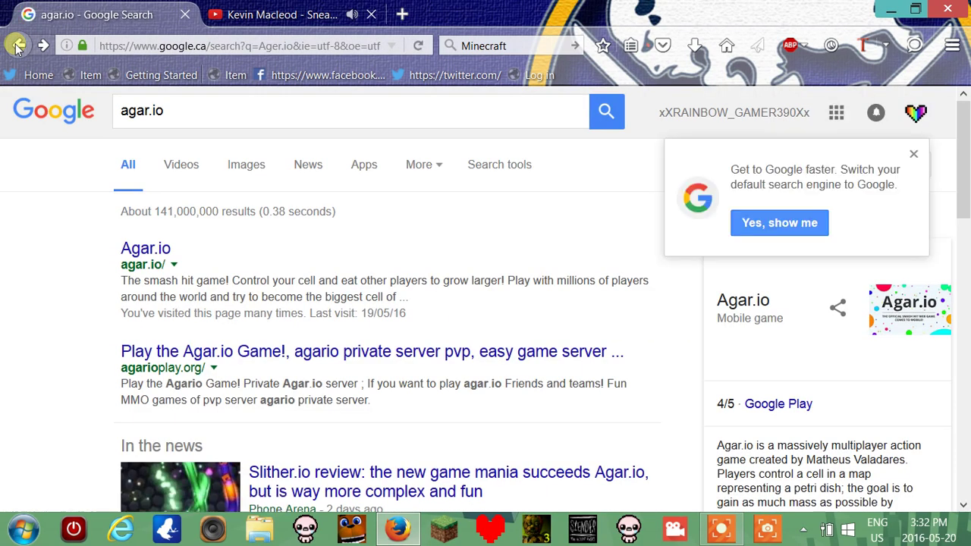
Open the Agar.io game site from its Google search result
{"action": "left_click", "coordinate": [146, 248]}
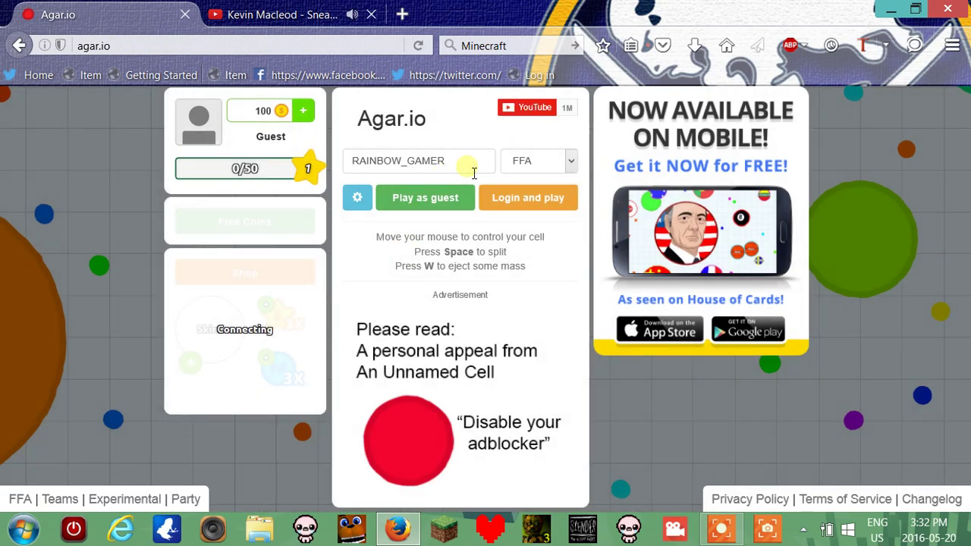
Play a guest round as RAINBOW_GAMER until death: 68 food, 73 highest mass, 1:58 alive
{"action": "left_click", "coordinate": [459, 198]}
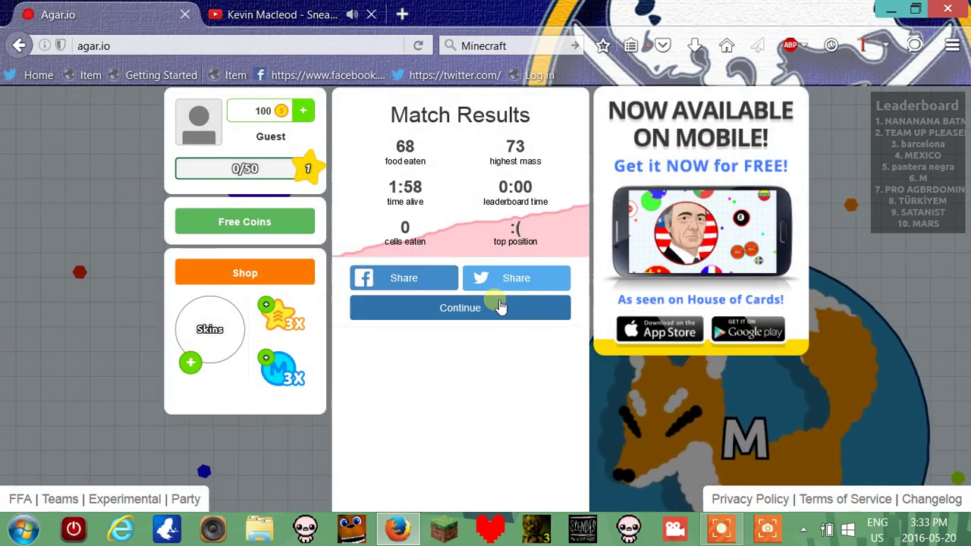
Play a second guest round under a new nickname, ending with 55 food and 65 mass
{"action": "left_click", "coordinate": [495, 305]}
{"action": "type", "text": "Donald Trump"}
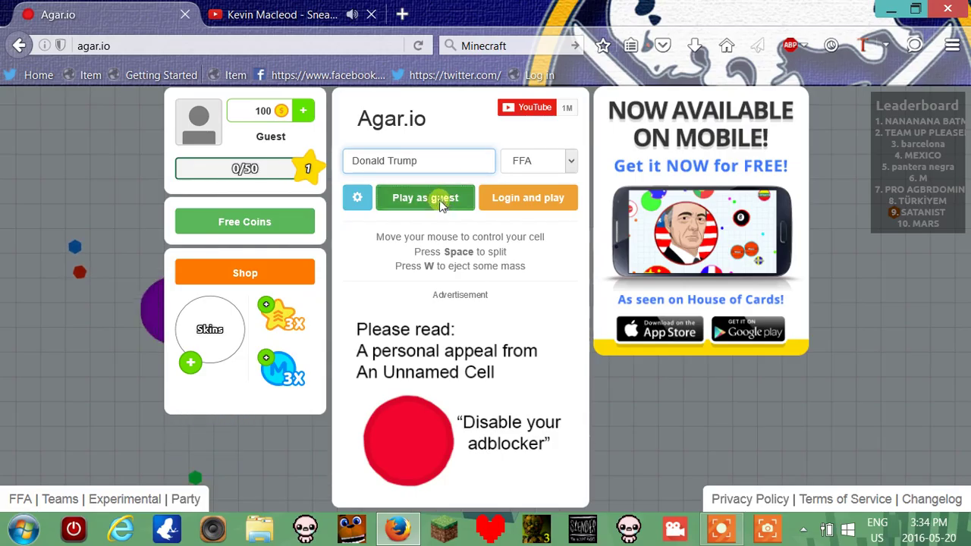
{"action": "left_click", "coordinate": [442, 202]}
{"action": "type", "text": "8 Ball"}
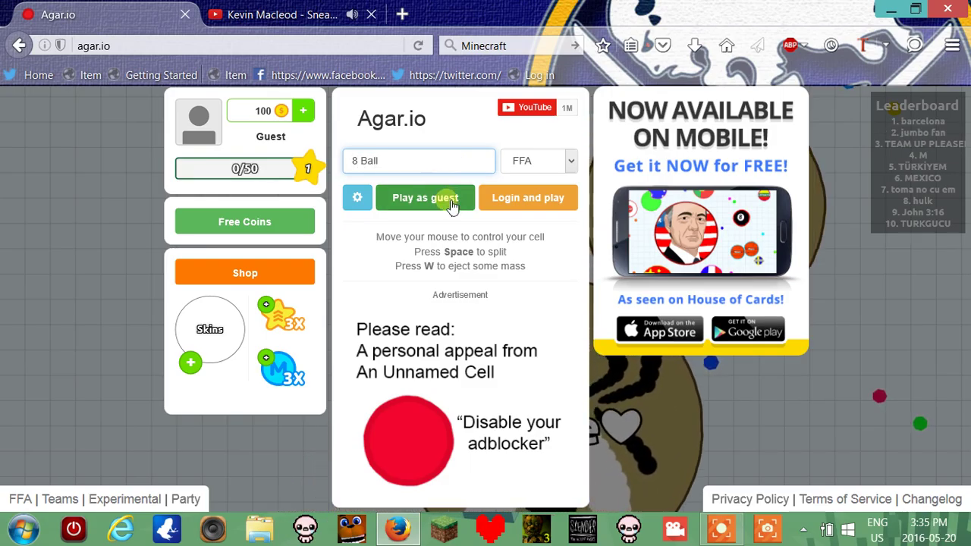
Play as guest under the nickname 8 Ball, eating food up to a score of 169
{"action": "left_click", "coordinate": [425, 197]}
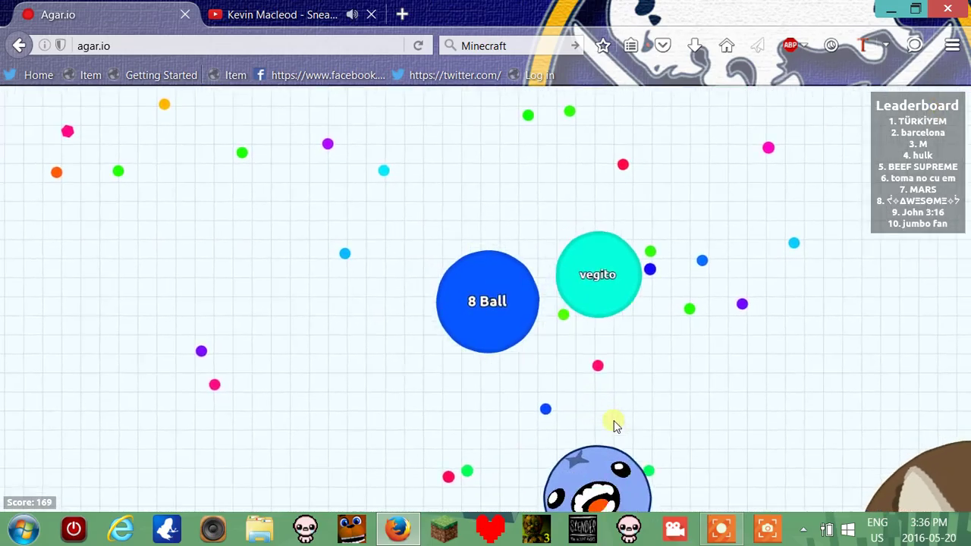
Split the cell and play until eaten: 148 food, 182 highest mass, 2:52 alive
{"action": "key", "text": "space"}
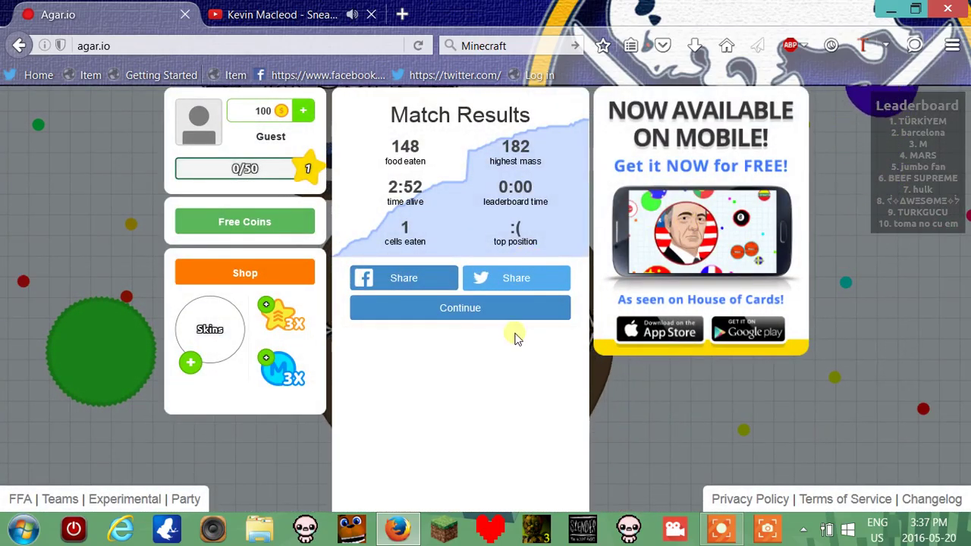
Dismiss the 8 Ball match results and enter the nickname Isaac T.B.O.I
{"action": "left_click", "coordinate": [503, 310]}
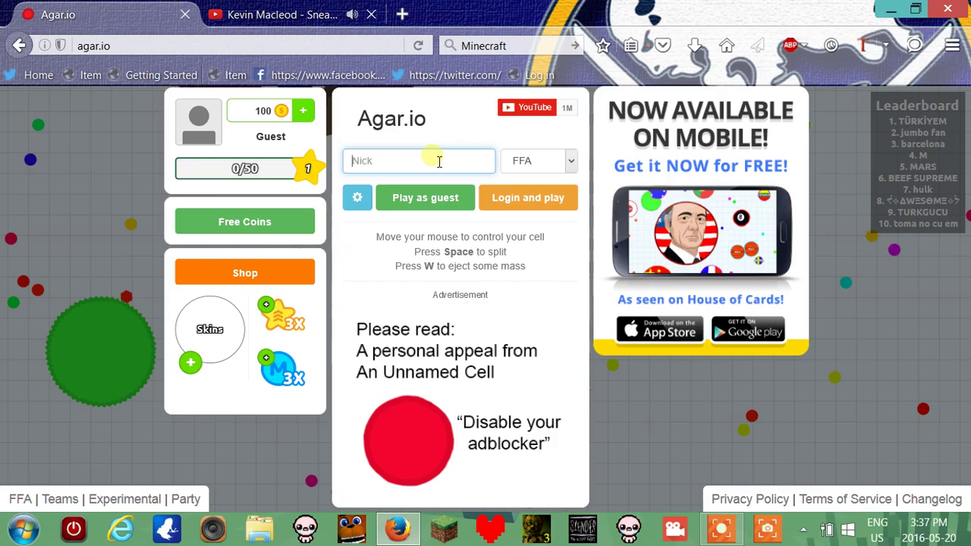
{"action": "type", "text": "Isaac "}
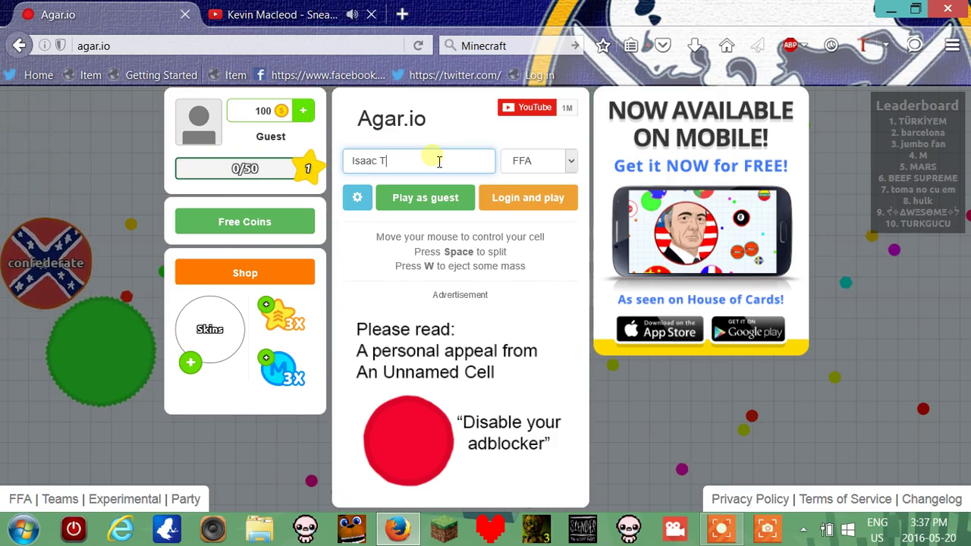
{"action": "type", "text": "T"}
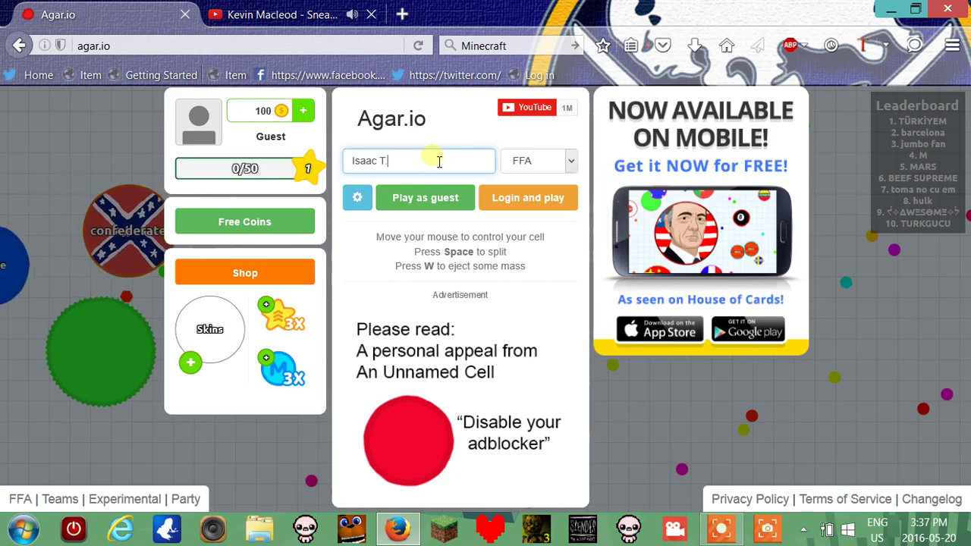
{"action": "type", "text": ".B."}
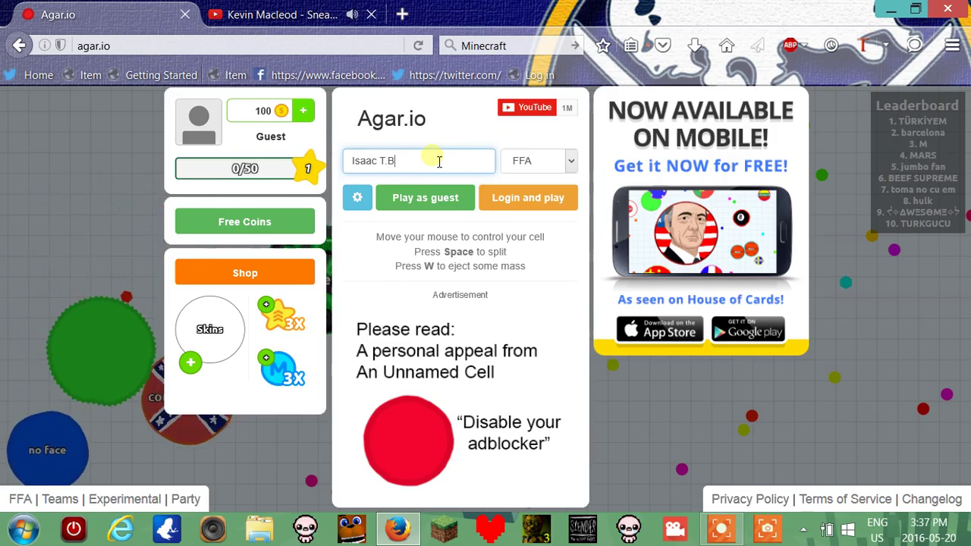
{"action": "type", "text": "O.I"}
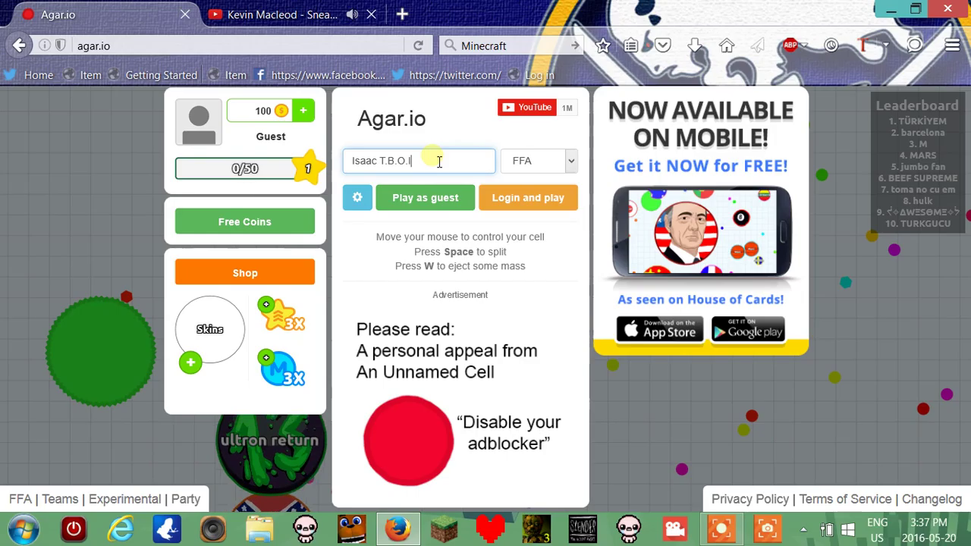
Play an Isaac T.B.O.I round (41 food, 50 mass, 1:37 alive) and dismiss its results
{"action": "left_click", "coordinate": [425, 197]}
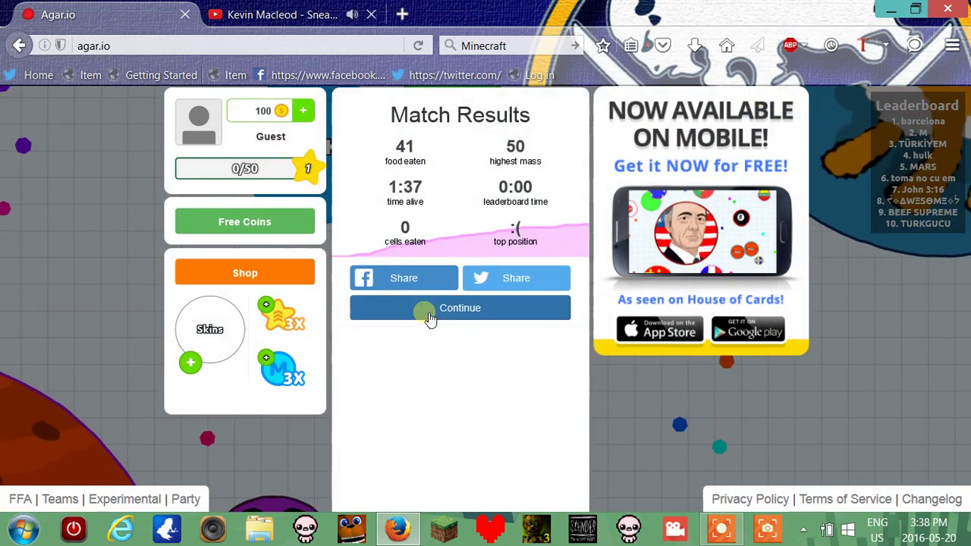
{"action": "left_click", "coordinate": [432, 317]}
{"action": "left_click", "coordinate": [454, 303]}
{"action": "type", "text": "Twitter"}
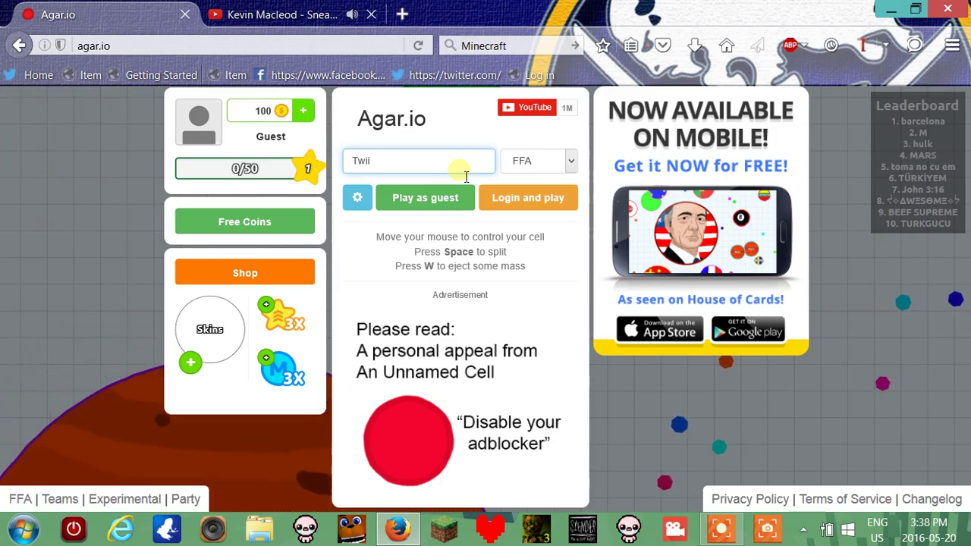
Play as guest under the nickname Twitter until eaten: 89 food, 104 mass, 1:30 alive
{"action": "left_click", "coordinate": [429, 199]}
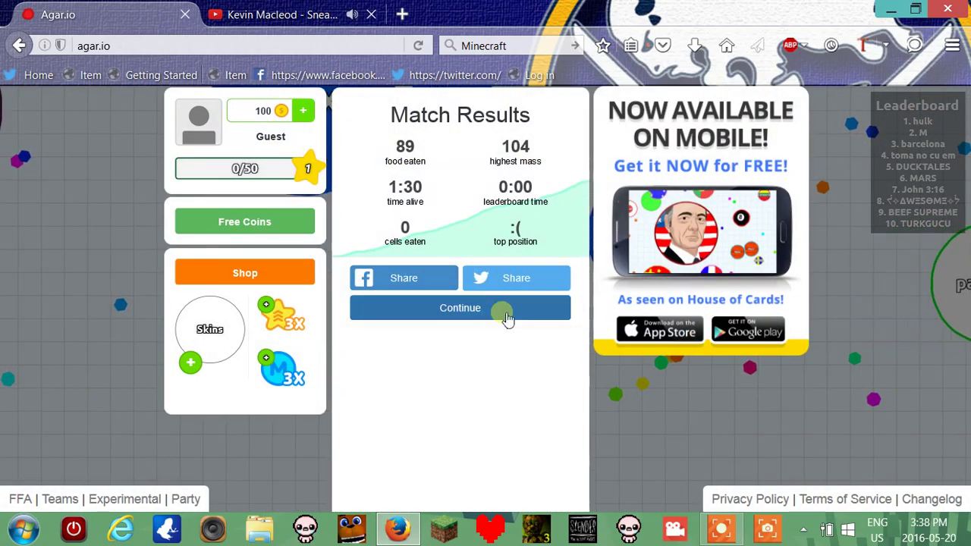
Dismiss the Twitter results and play a short Youtube =EPIC round reaching score 20
{"action": "left_click", "coordinate": [514, 312]}
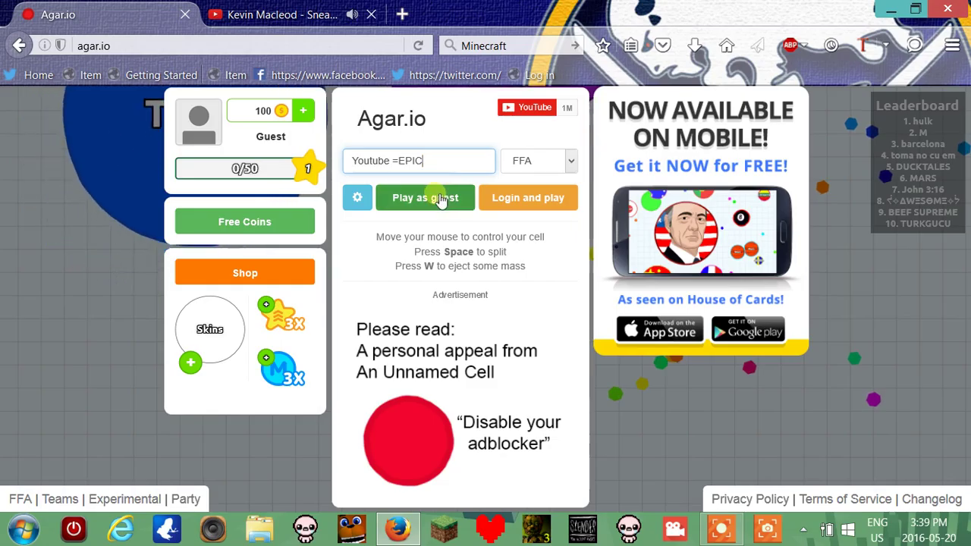
{"action": "left_click", "coordinate": [440, 198]}
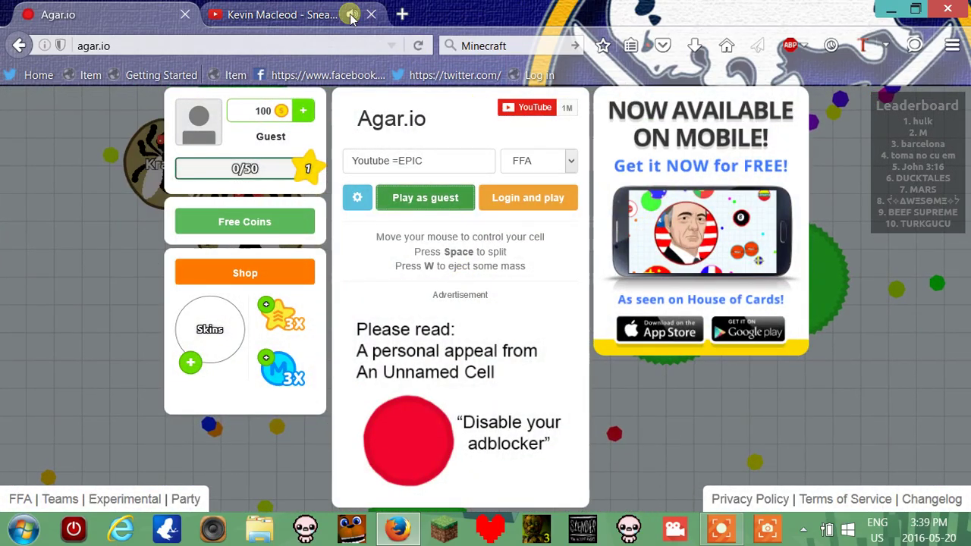
Switch the YouTube music to Monkeys Spinning Monkeys 1 HOUR and return to Agar.io
{"action": "left_click", "coordinate": [282, 14]}
{"action": "left_click", "coordinate": [463, 304]}
{"action": "left_click", "coordinate": [670, 364]}
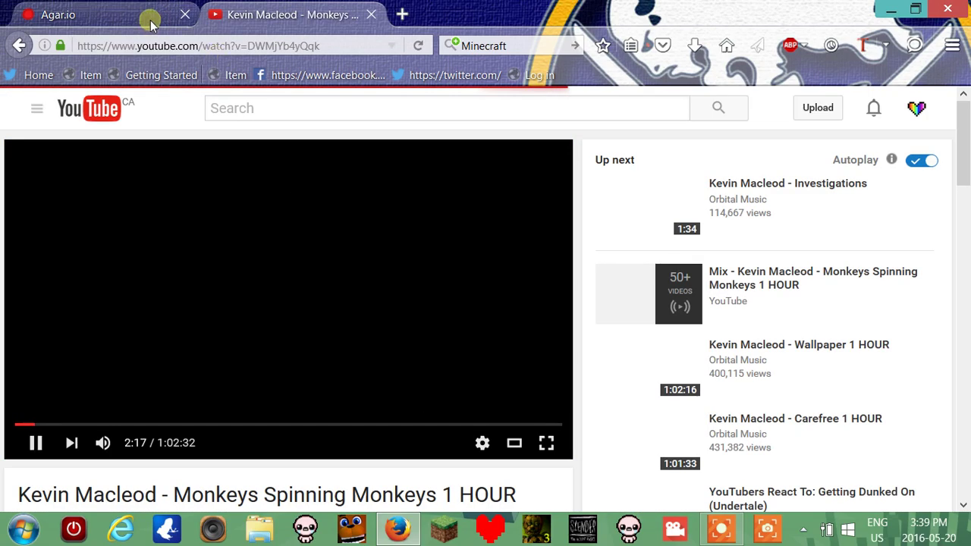
{"action": "left_click", "coordinate": [150, 16]}
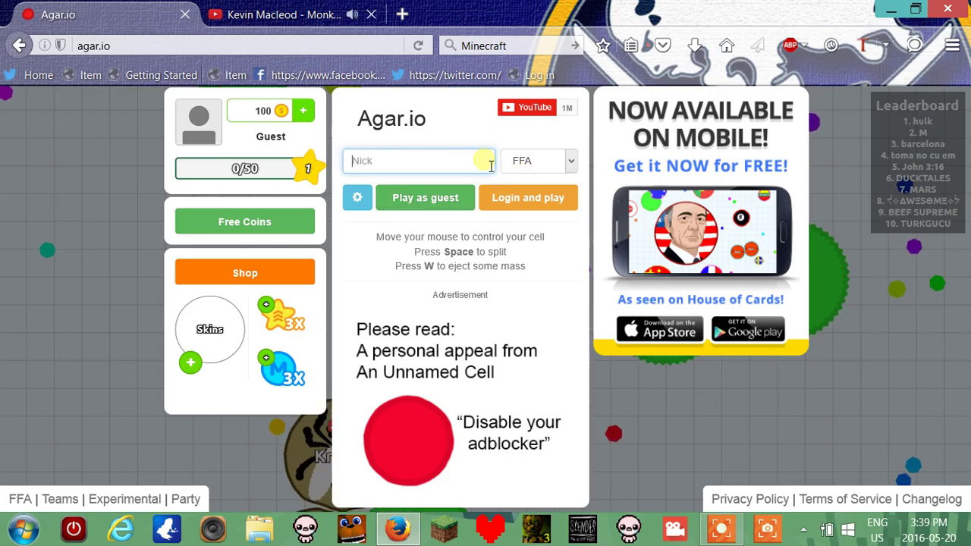
Play a guest round as FFA, eating 66 food and reaching mass 79 over 1:24
{"action": "left_click", "coordinate": [425, 197]}
{"action": "type", "text": "FRICKEN"}
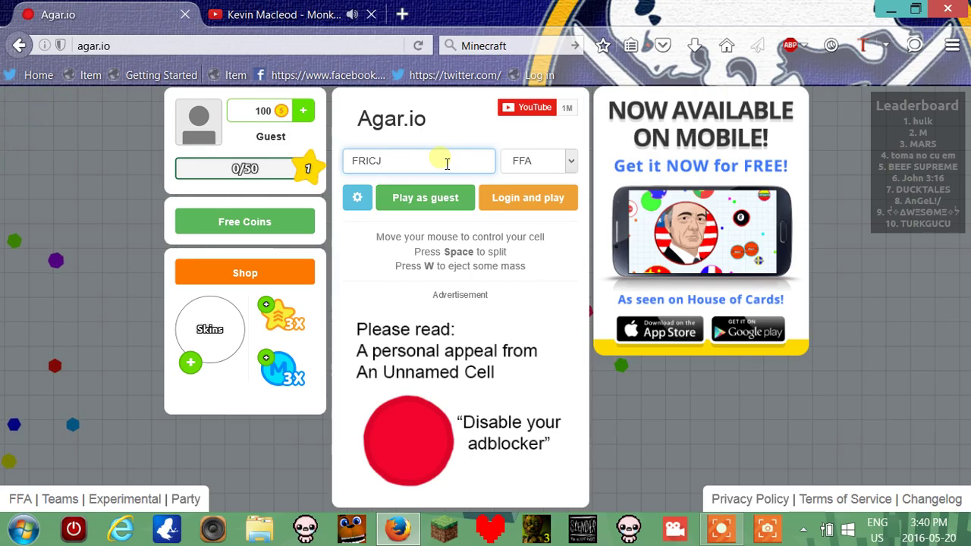
Play a guest round as FRICKEN, reaching a score of 112
{"action": "left_click", "coordinate": [425, 197]}
{"action": "type", "text": "IM A BALL"}
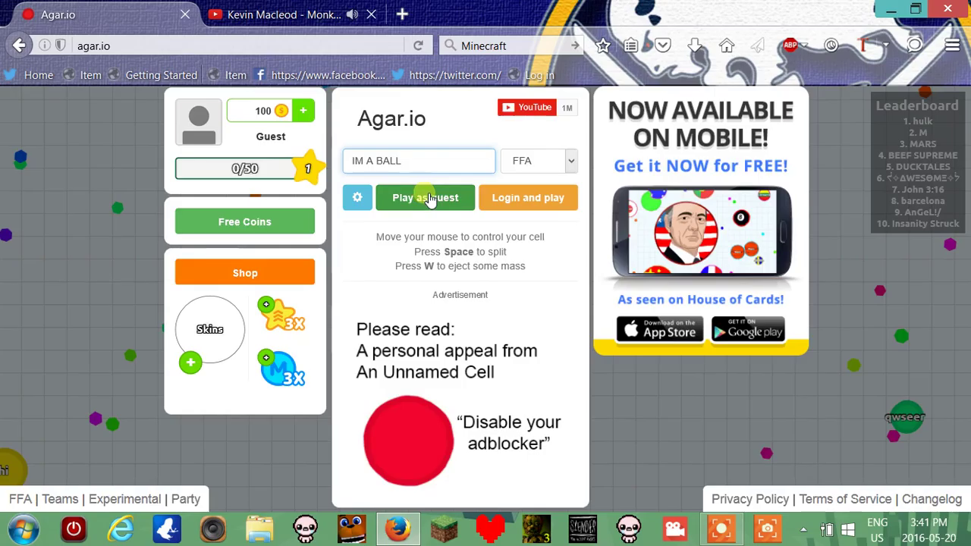
Play the IM A BALL round (10 food, mass 20, 1:29) and dismiss Match Results
{"action": "left_click", "coordinate": [427, 199]}
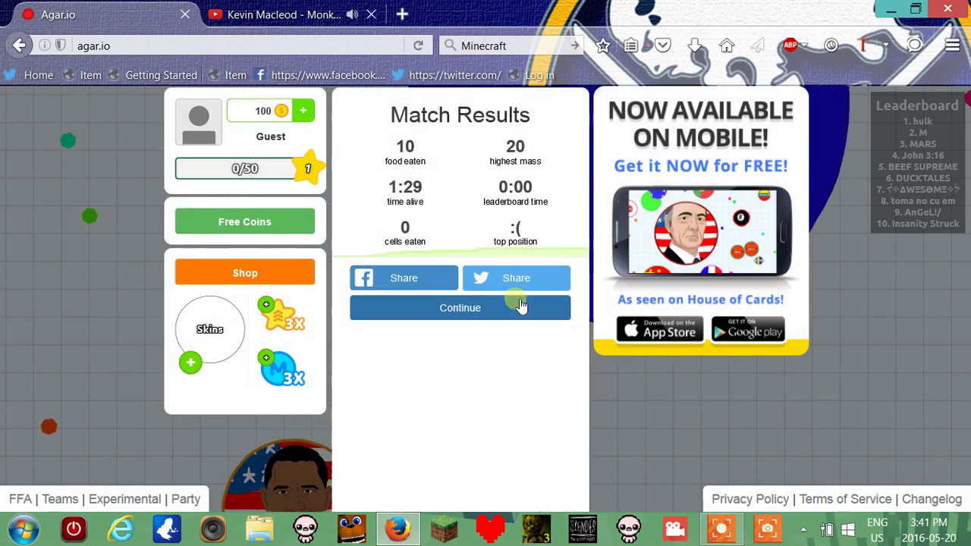
{"action": "left_click", "coordinate": [520, 306]}
{"action": "type", "text": "House"}
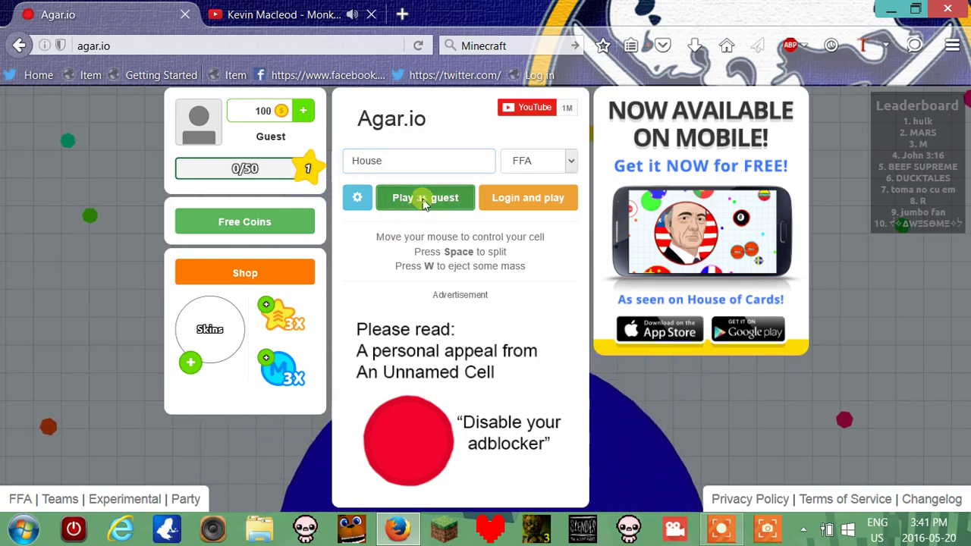
Play the House guest round to 46 food eaten, highest mass 56, 1:44 alive
{"action": "left_click", "coordinate": [424, 201]}
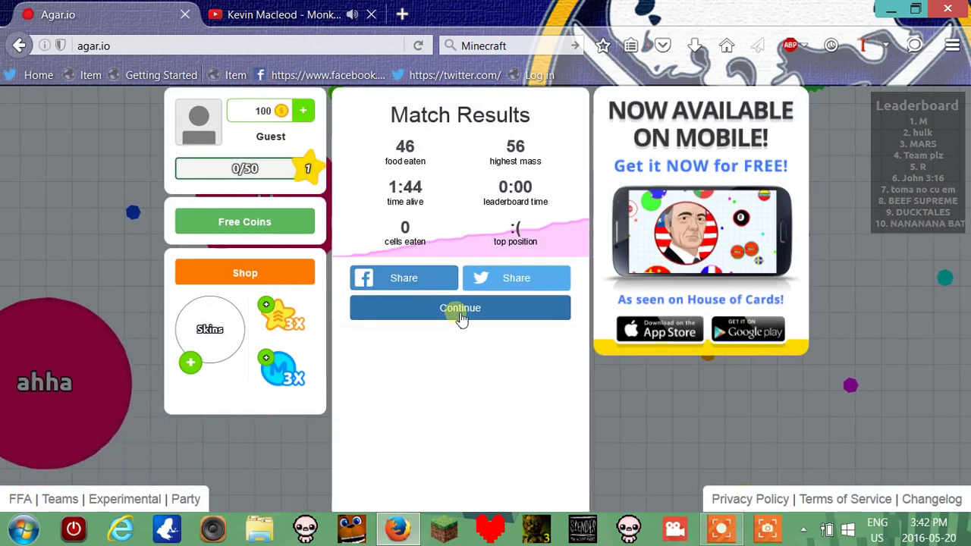
Dismiss the House round's Match Results to return to the start menu
{"action": "left_click", "coordinate": [461, 313]}
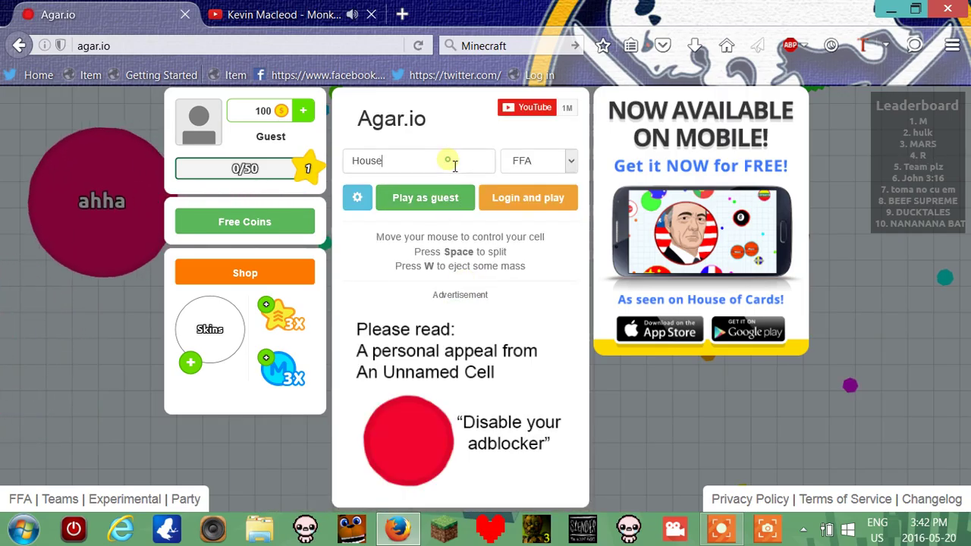